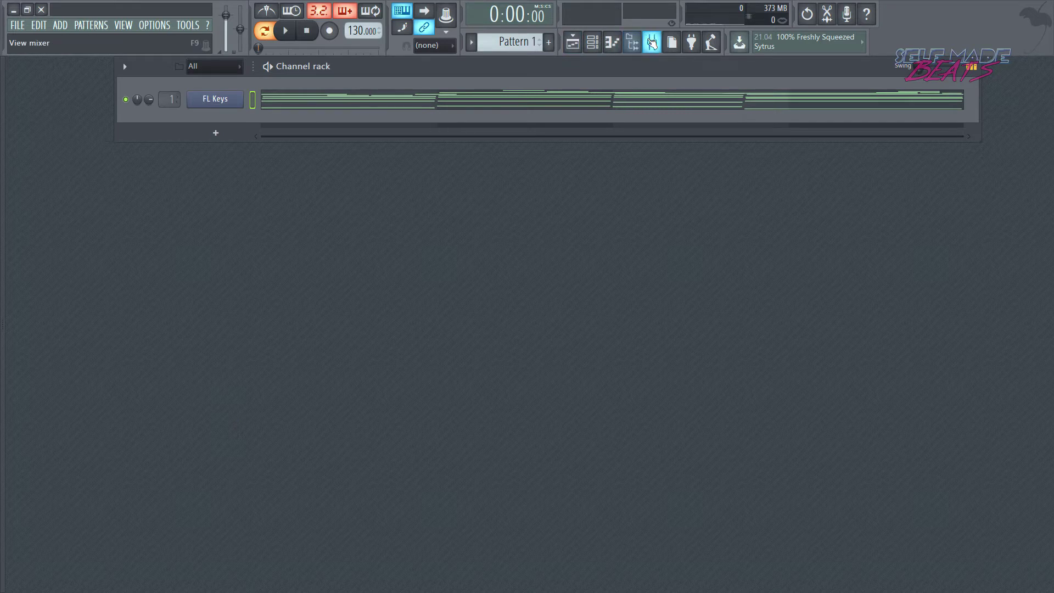
Open the Fruity Chorus on mixer Insert 1, close the mixer and place the effect window just below the channel rack
left_click(652, 42)
left_click(652, 43)
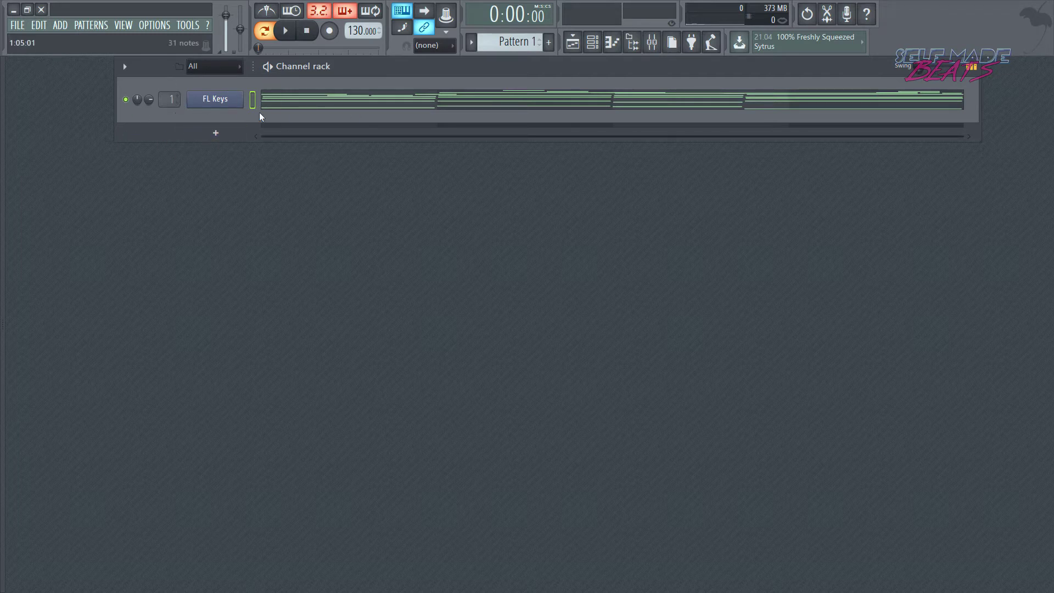
left_click(653, 44)
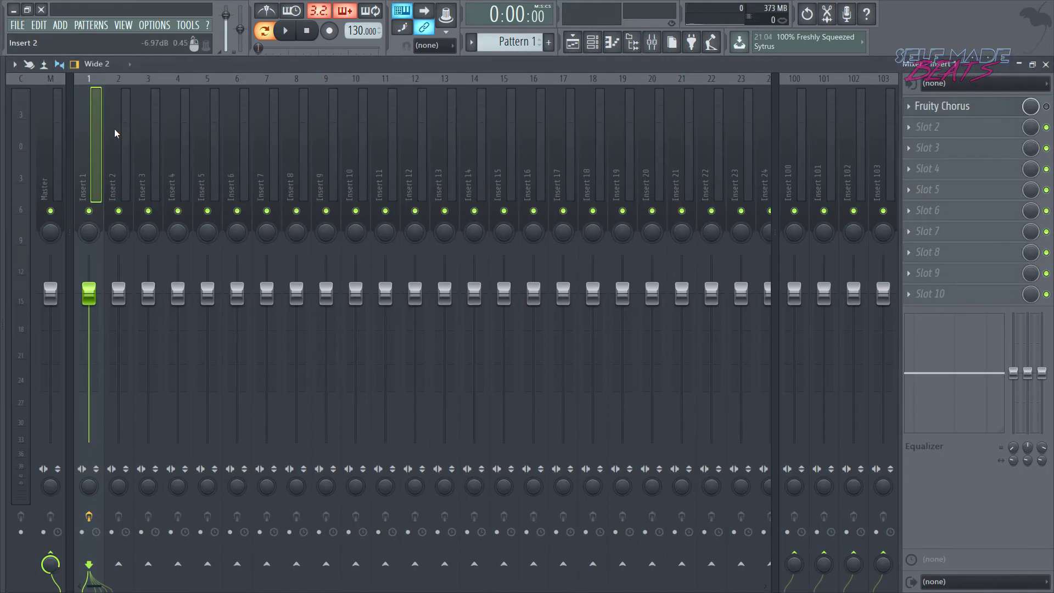
left_click(953, 109)
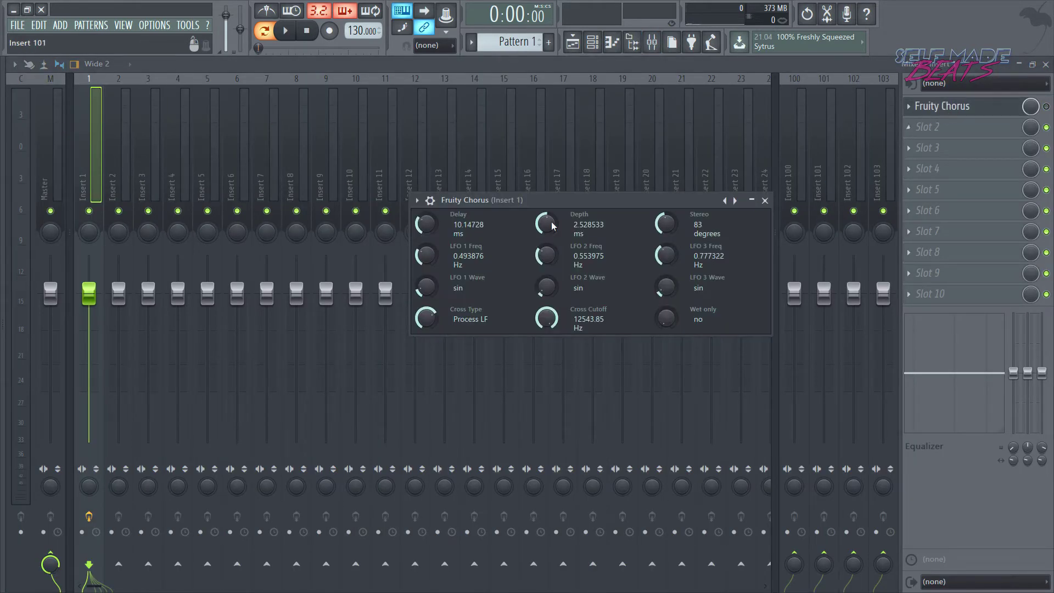
left_click_drag(507, 202, 599, 197)
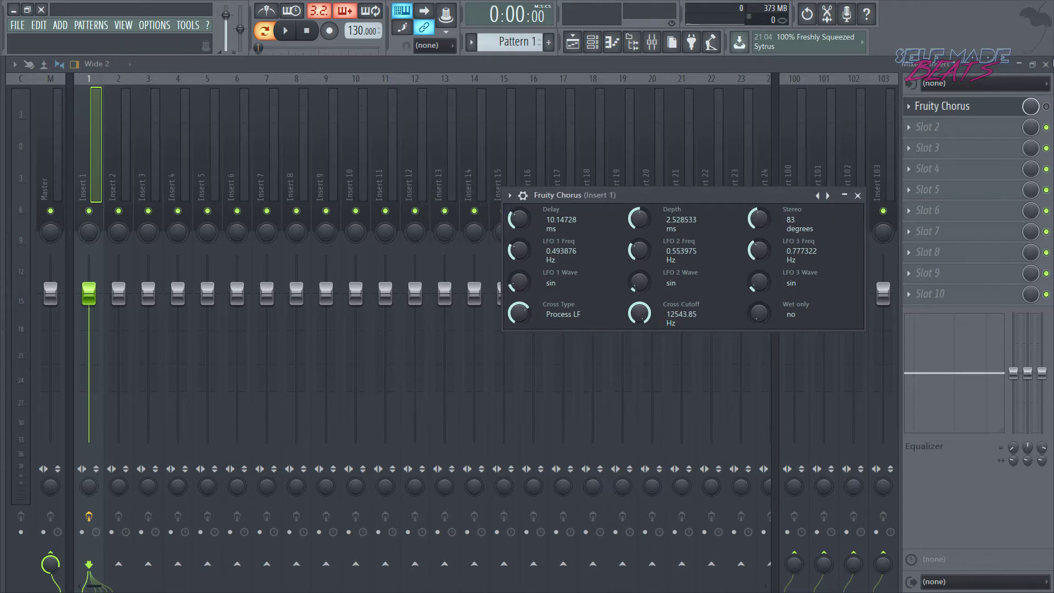
left_click(1046, 64)
left_click_drag(690, 194, 583, 227)
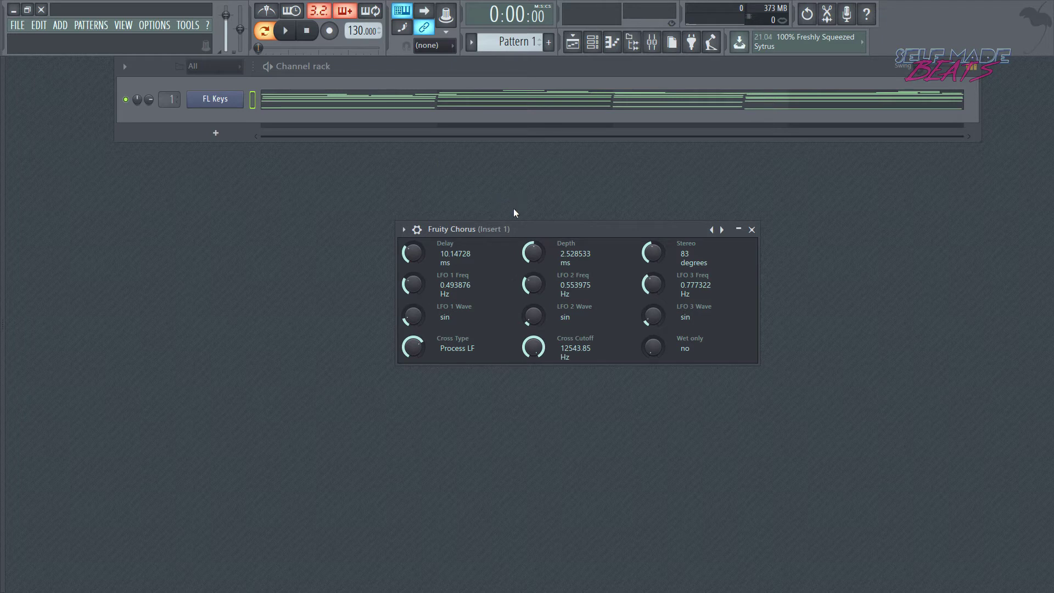
left_click_drag(529, 225, 473, 175)
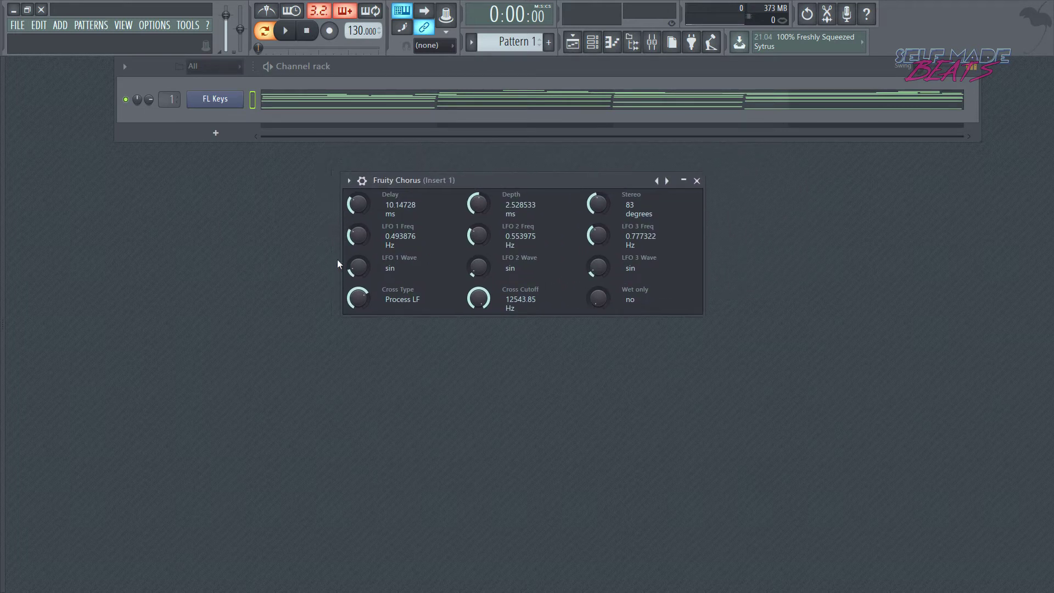
Audition the pattern without the effect, and enable the Fruity Chorus slot on mixer Insert 1
left_click(288, 32)
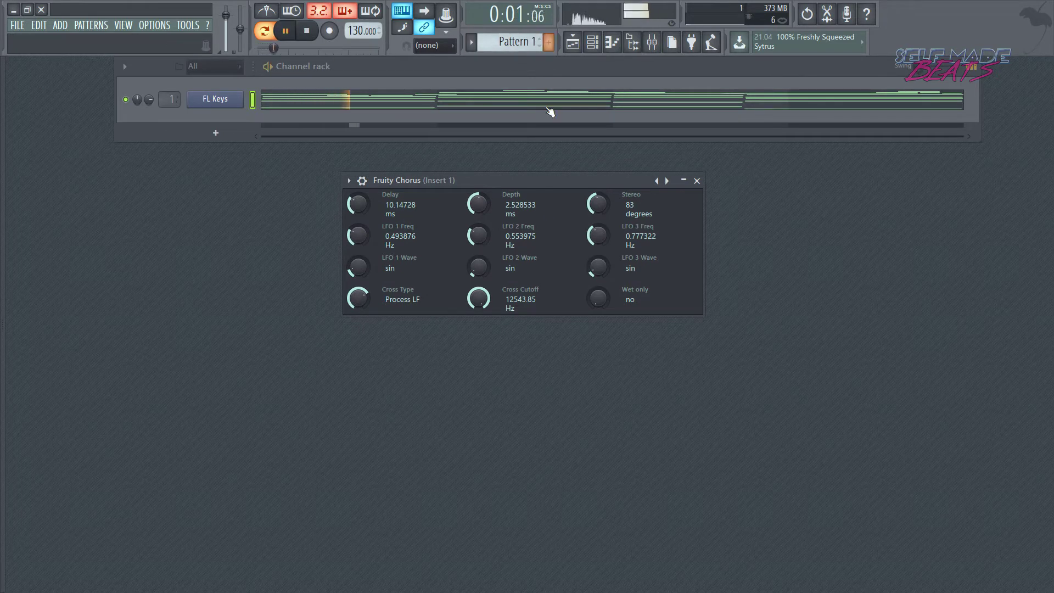
left_click(308, 31)
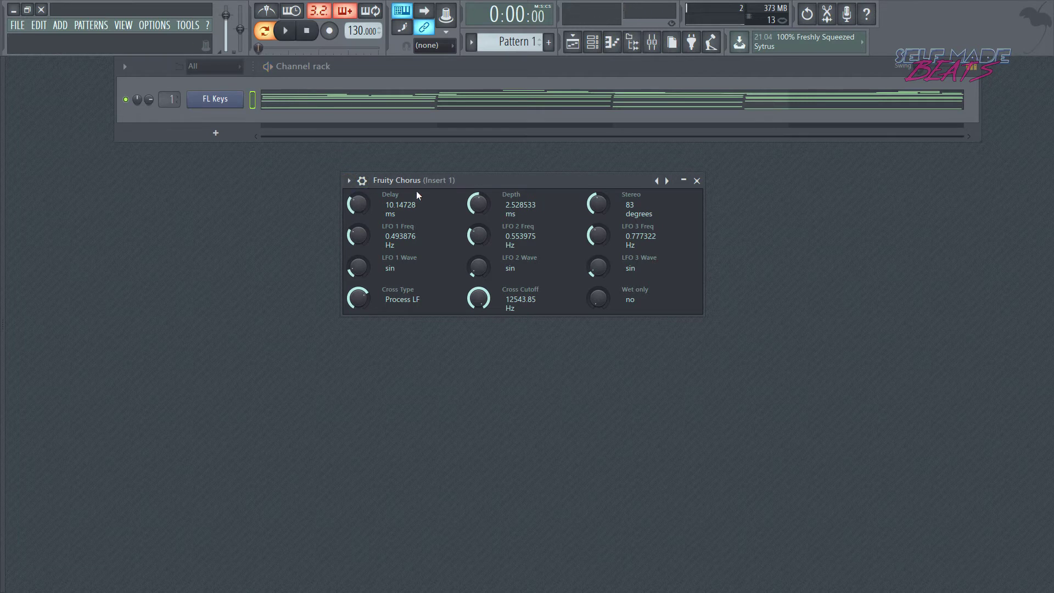
left_click(652, 42)
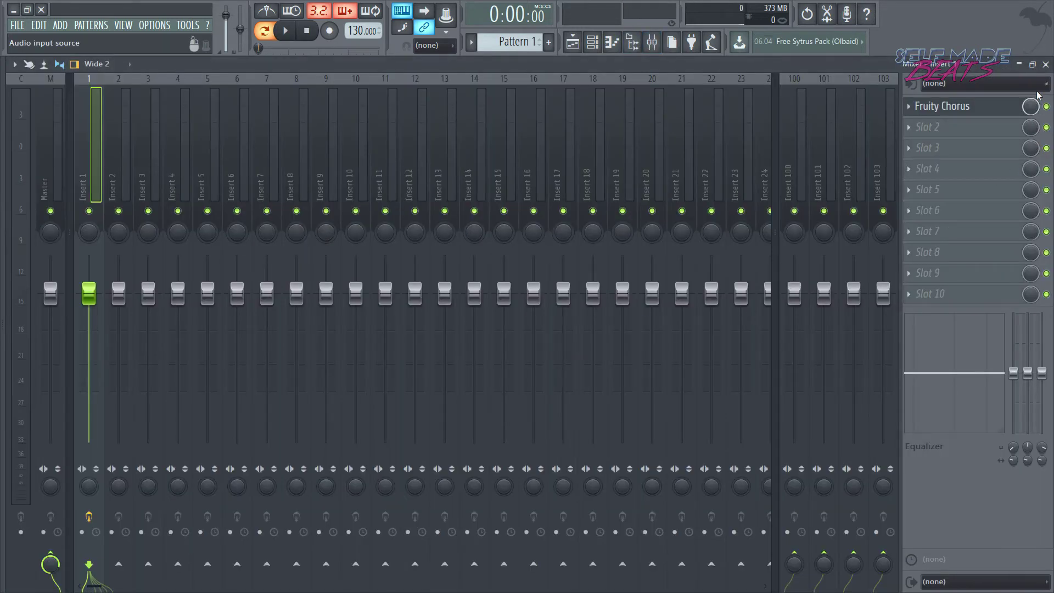
left_click(1046, 65)
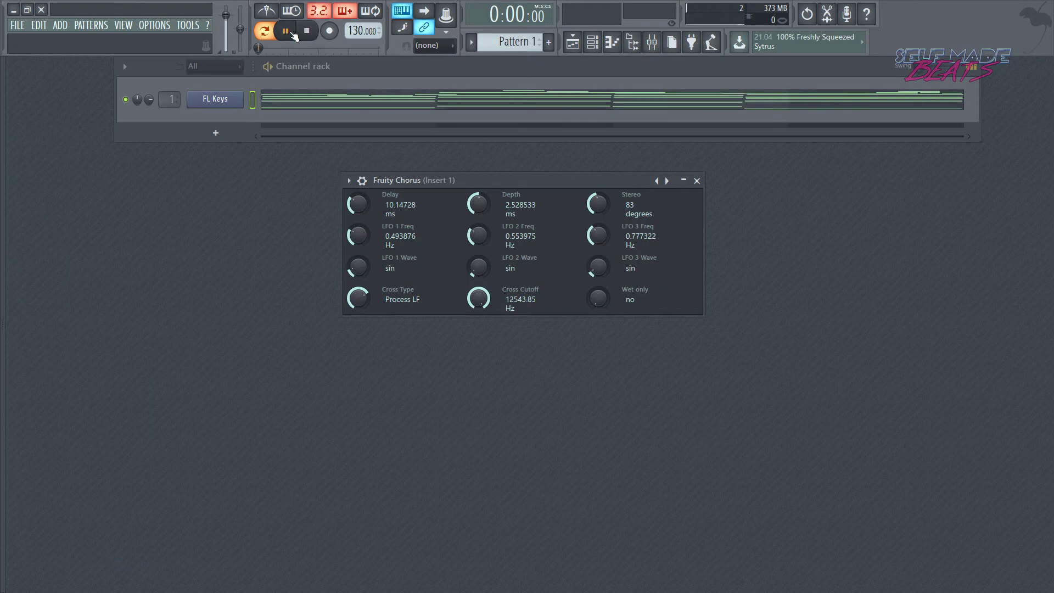
Play the pattern and raise the chorus depth to about 3.23 ms and the LFO 2 frequency to about 1.2 Hz
left_click(286, 31)
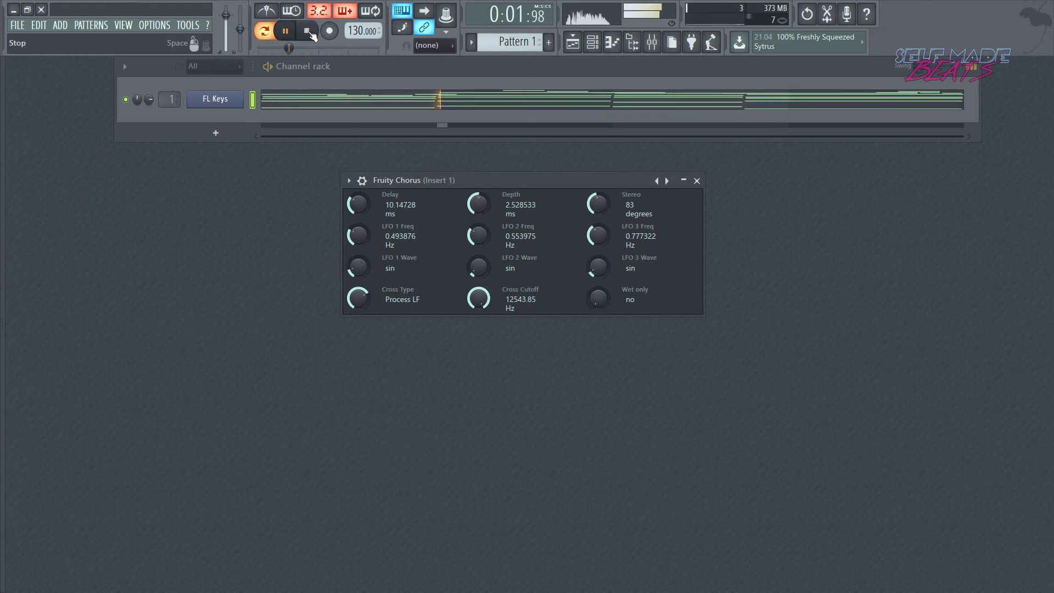
left_click_drag(476, 209, 476, 193)
left_click_drag(486, 240, 486, 220)
Set the LFO 2 and LFO 3 waves to sin^3 and the LFO 1 wave to multi-sin
left_click_drag(485, 262, 486, 255)
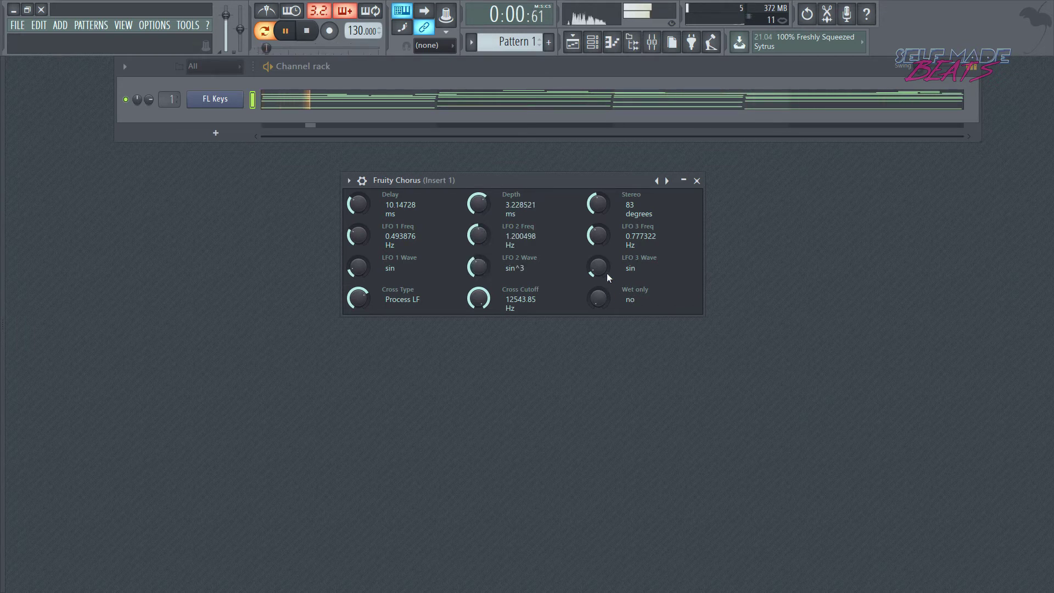
left_click_drag(599, 267, 598, 262)
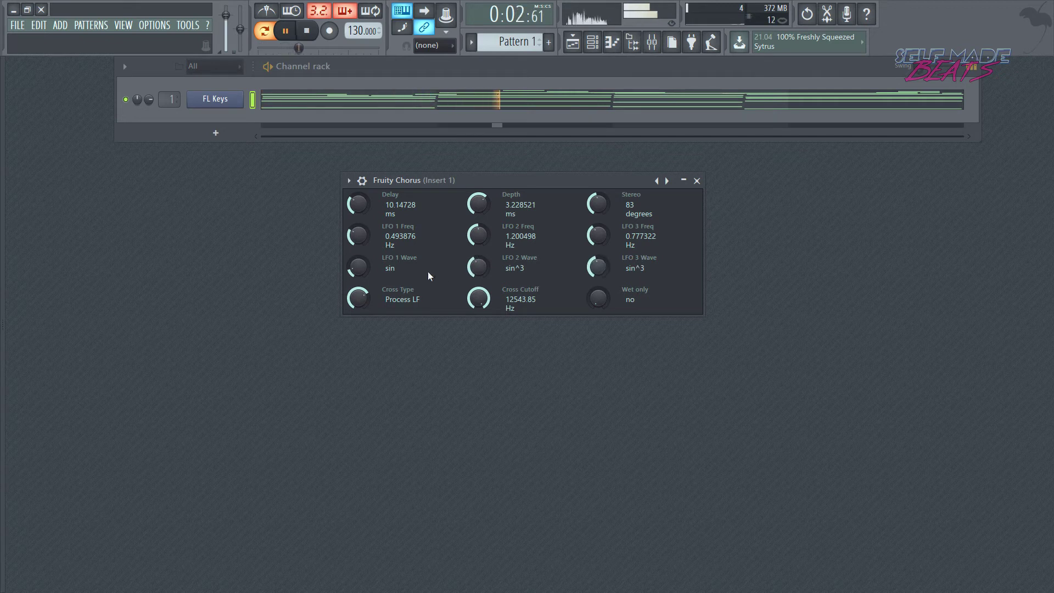
left_click_drag(357, 268, 357, 263)
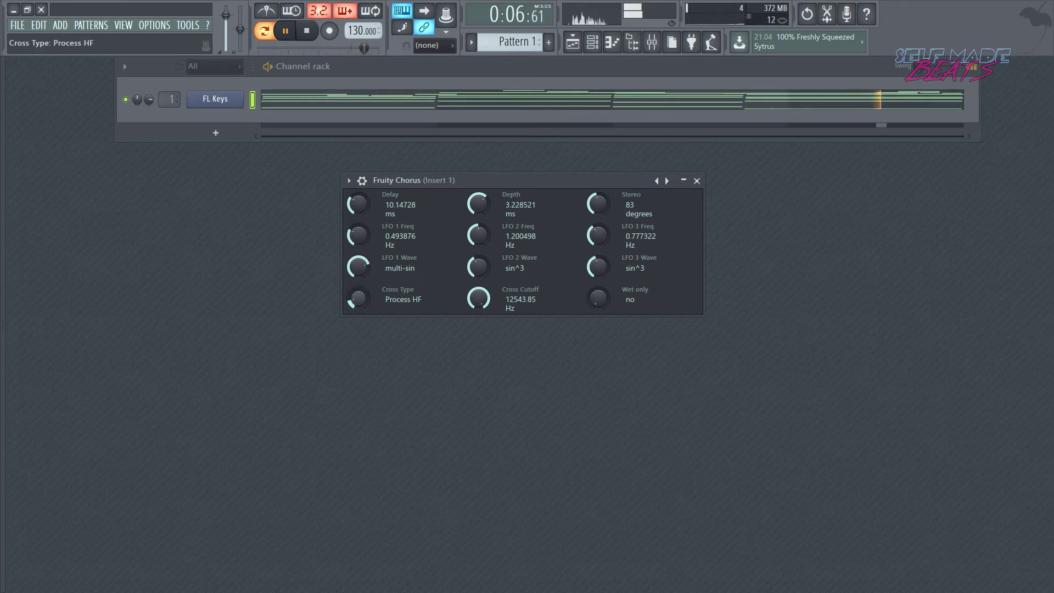
Lower the cross cutoff to about 913 Hz, set the cross type to Process HF and stop playback
left_click_drag(478, 298, 477, 269)
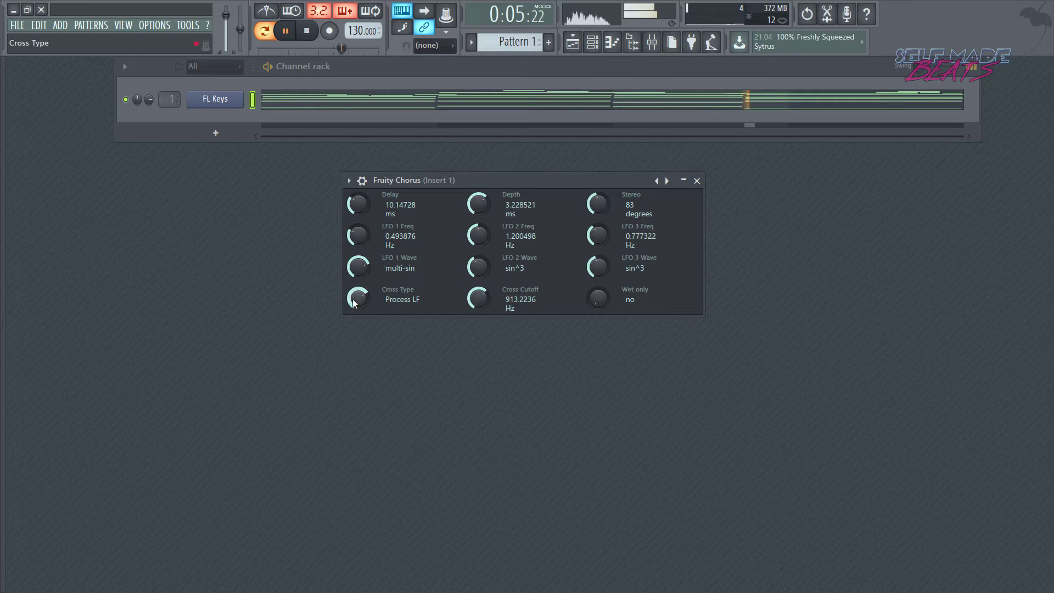
left_click_drag(357, 298, 358, 311)
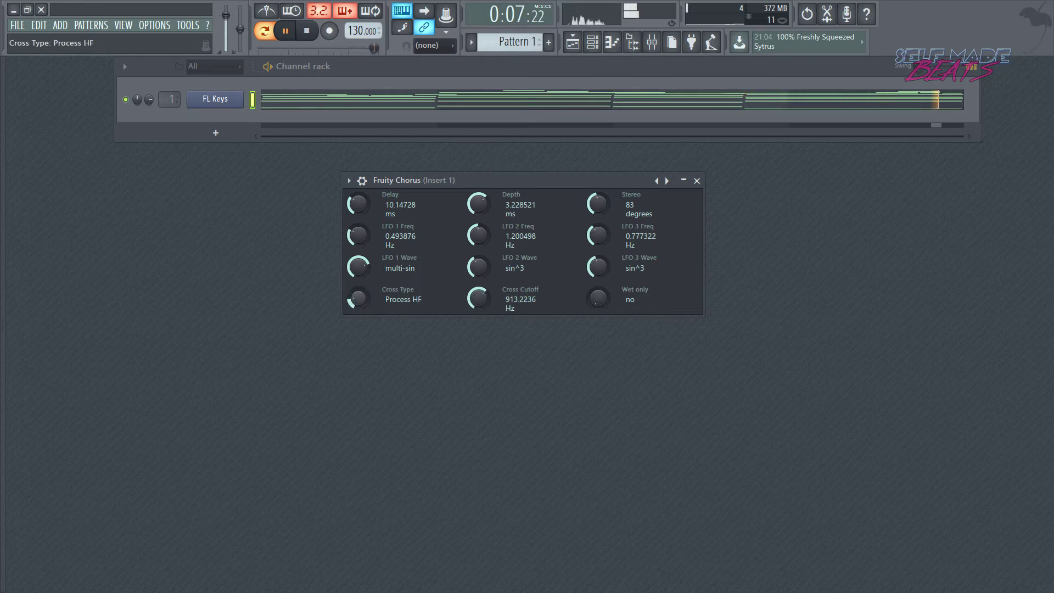
key("space")
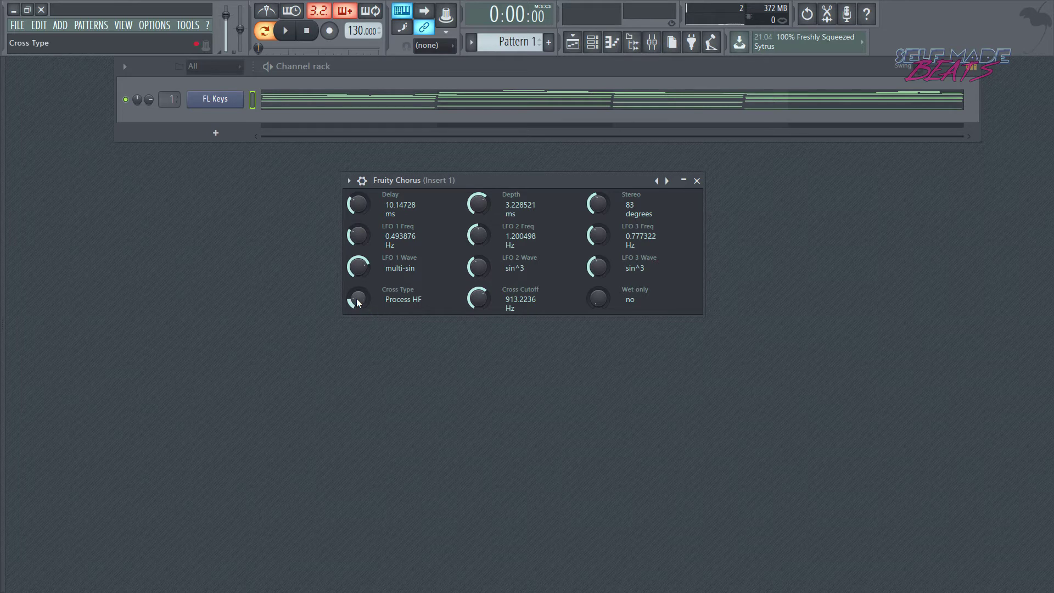
left_click_drag(354, 302, 355, 295)
left_click_drag(355, 298, 355, 303)
Set the chorus depth to about 3.26 ms and the stereo to 92 degrees, keeping the LFO 1 wave on multi-sin
left_click_drag(479, 205, 478, 201)
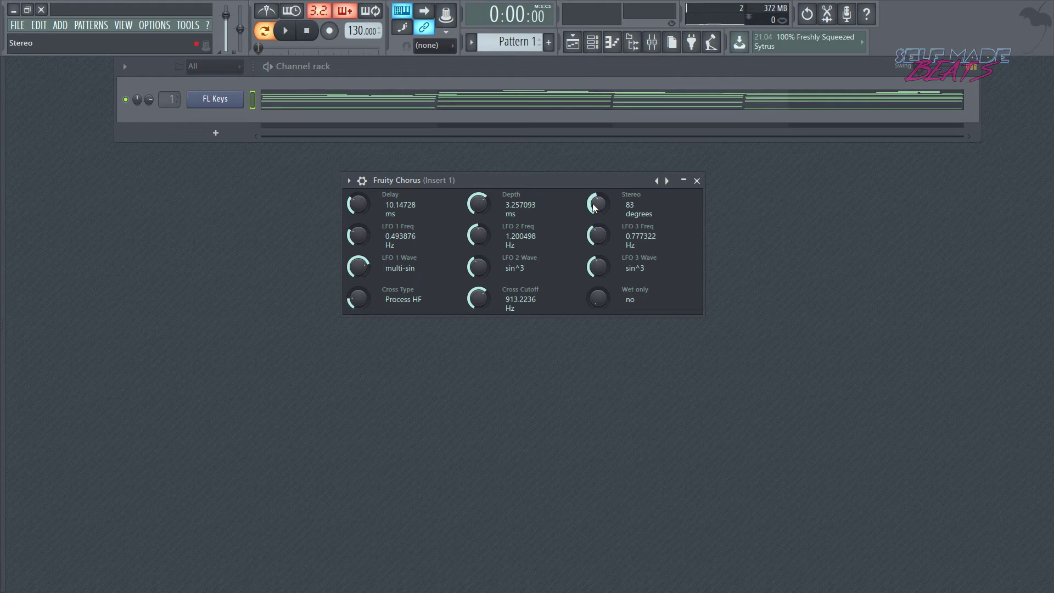
left_click_drag(593, 208, 593, 202)
scroll(596, 206, "up", 3)
left_click_drag(595, 206, 597, 206)
mouse_move(354, 280)
left_mouse_down()
mouse_move(354, 299)
mouse_move(355, 254)
mouse_move(358, 267)
left_mouse_up()
mouse_move(358, 266)
left_mouse_down()
mouse_move(358, 258)
mouse_move(358, 267)
left_mouse_up()
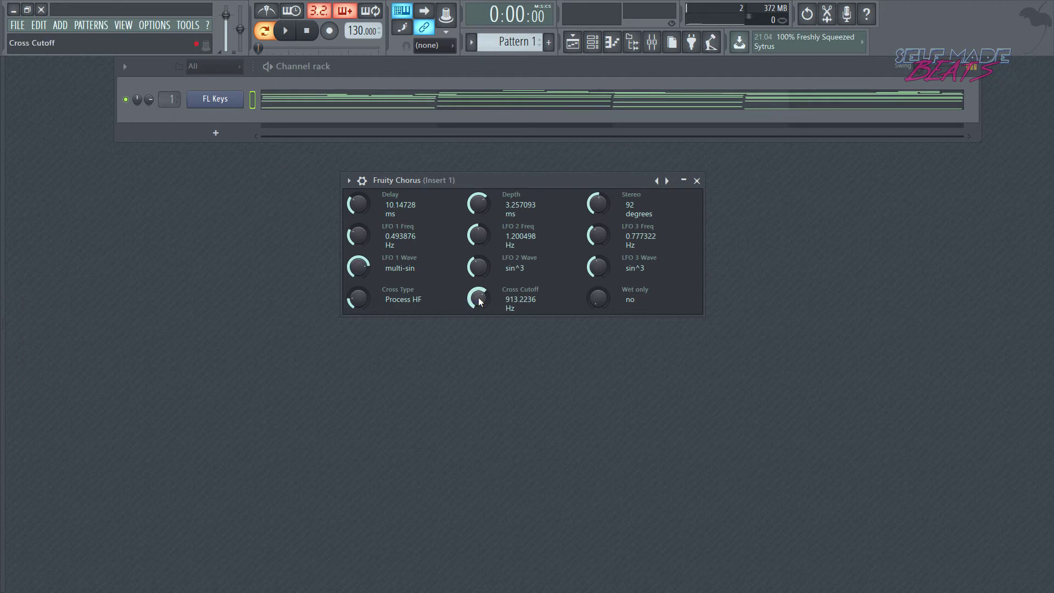
Raise the cross cutoff to about 5200 Hz, then sweep it down to about 28.5 Hz during playback and stop
left_click_drag(479, 301, 479, 285)
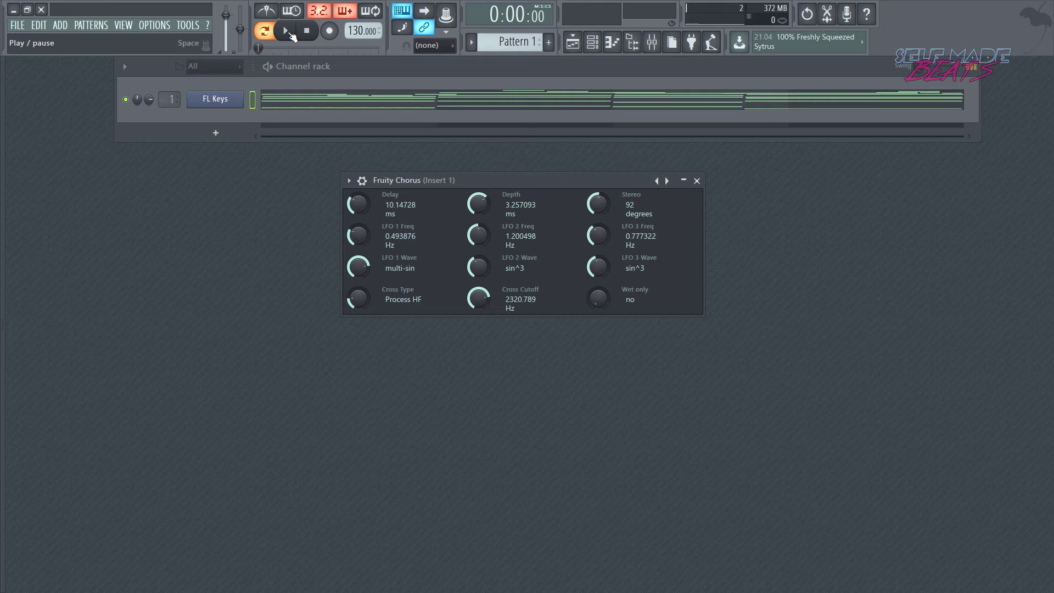
mouse_move(479, 300)
left_mouse_down()
mouse_move(479, 316)
mouse_move(479, 285)
left_mouse_up()
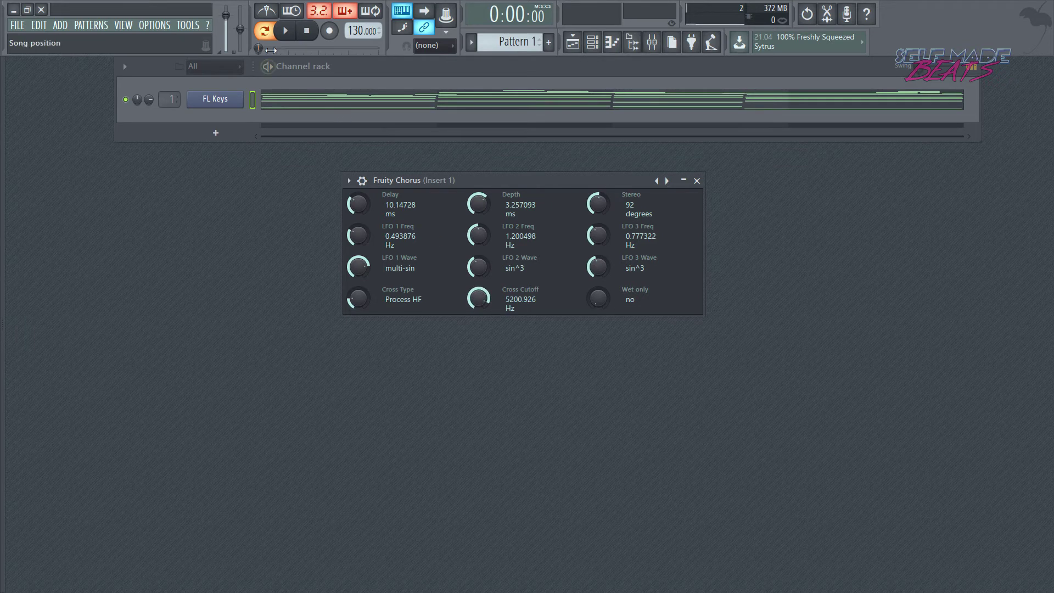
left_click(285, 30)
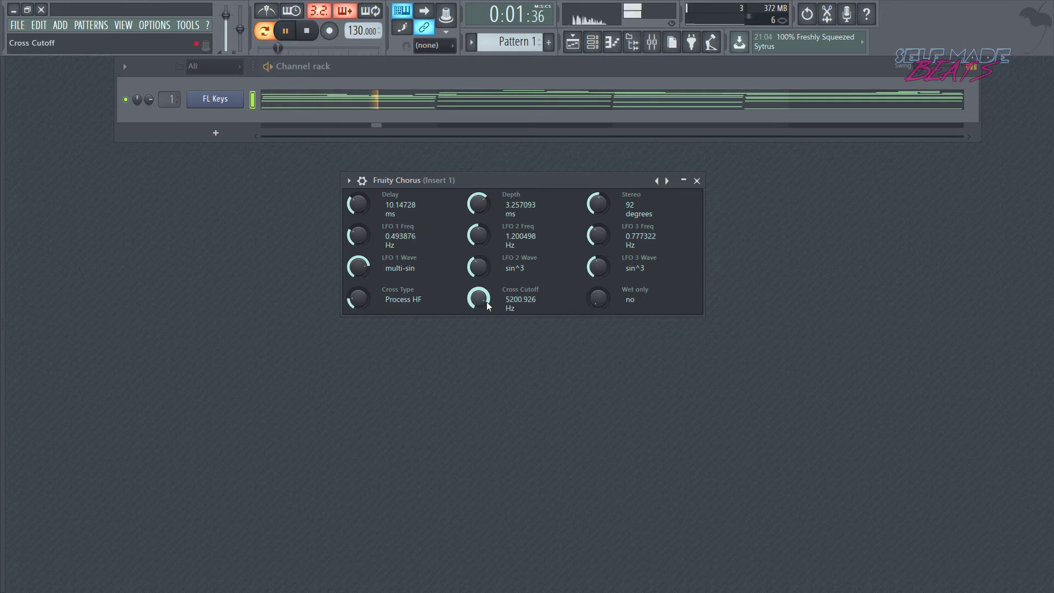
left_click_drag(487, 302, 487, 330)
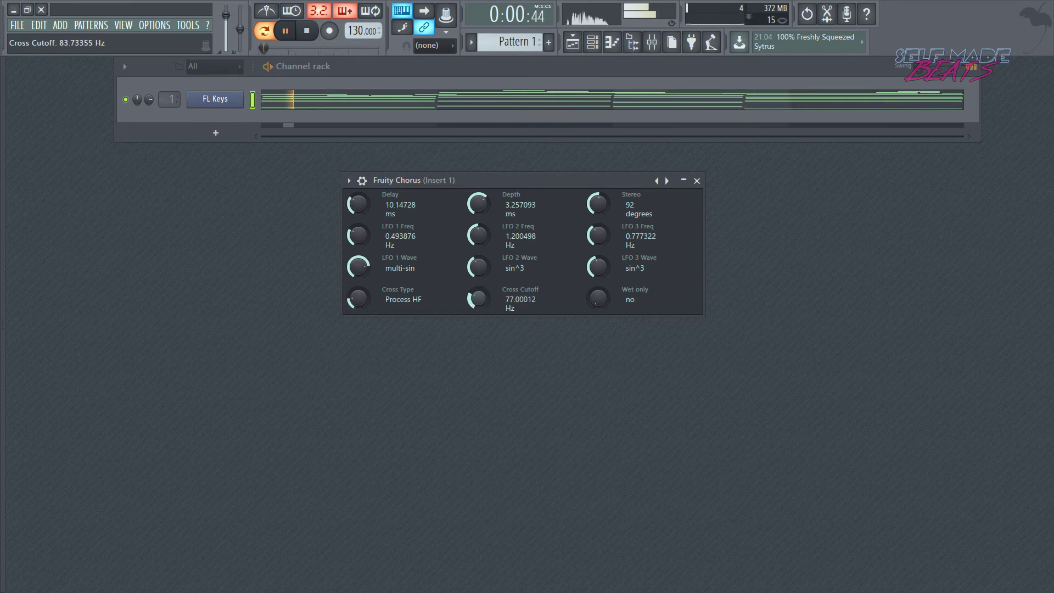
left_click(304, 35)
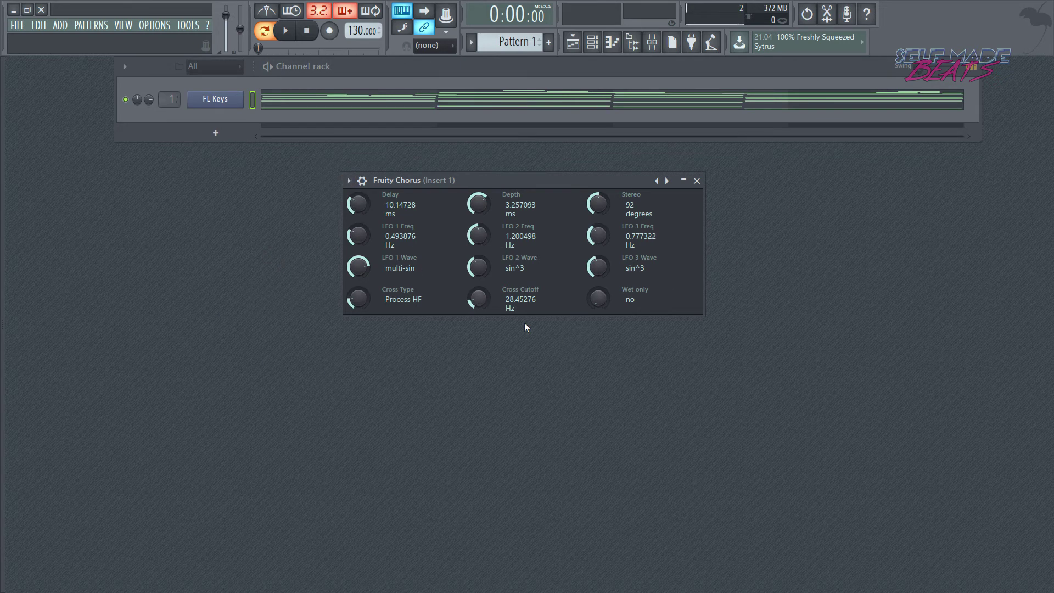
Turn Wet only on, audition the pattern, switch Wet only back to no and stop playback
mouse_move(601, 298)
left_mouse_down()
mouse_move(600, 246)
mouse_move(601, 297)
left_mouse_up()
left_click_drag(600, 296, 601, 275)
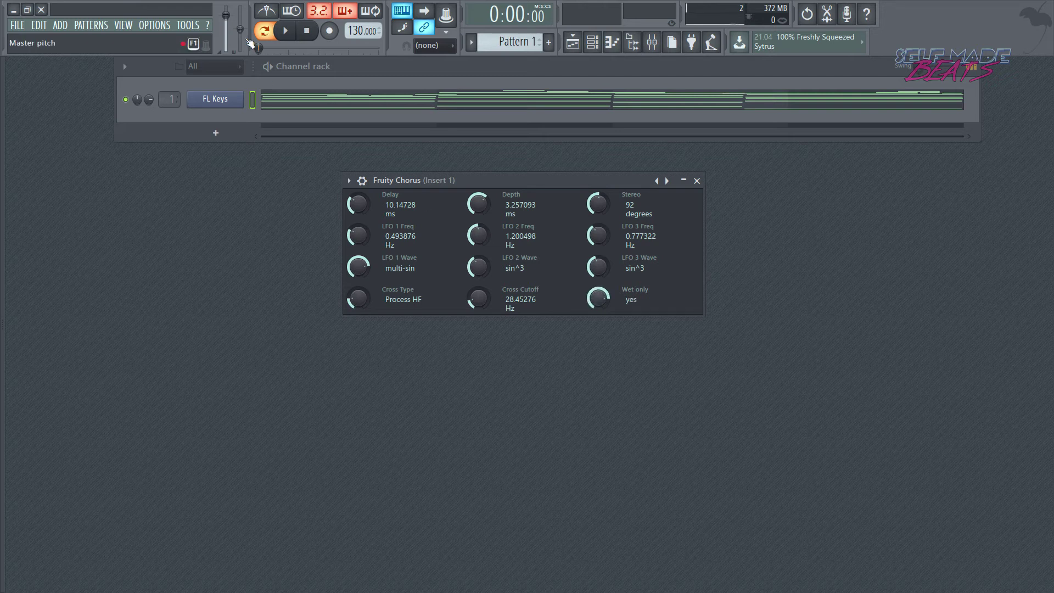
left_click(287, 31)
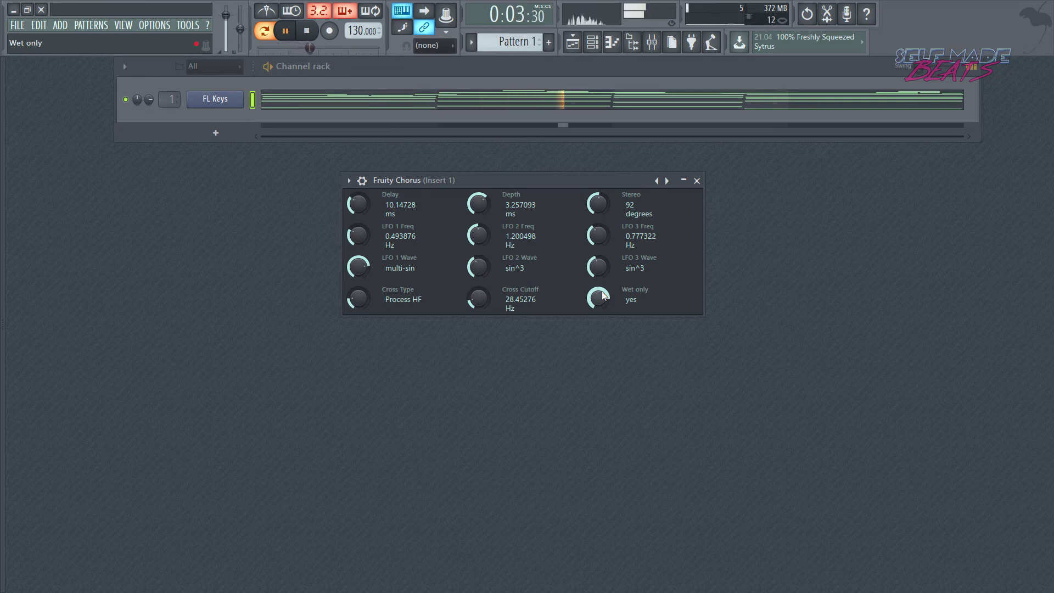
left_click_drag(598, 298, 598, 351)
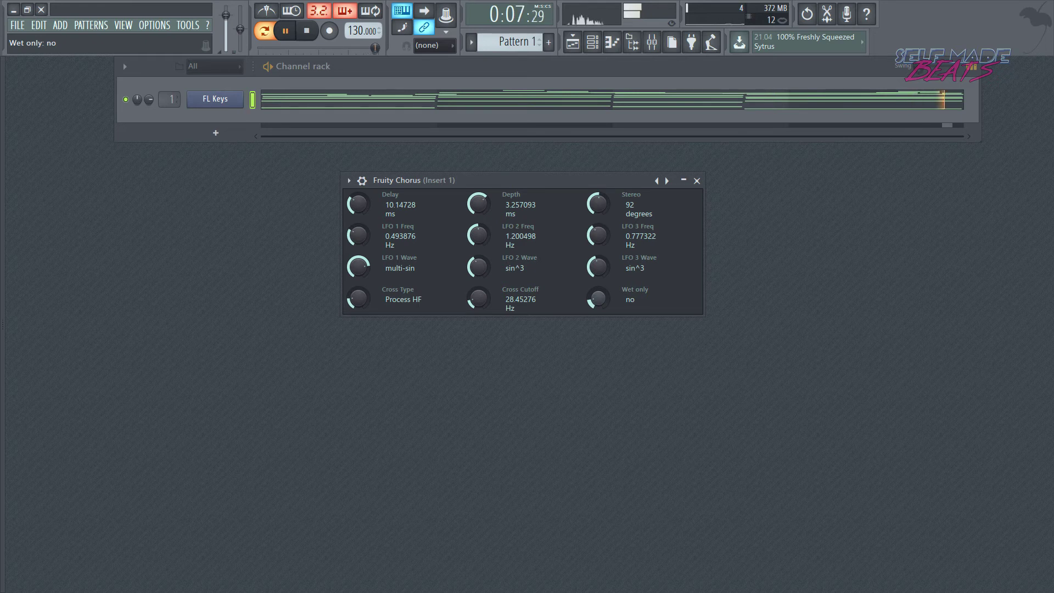
left_click(308, 33)
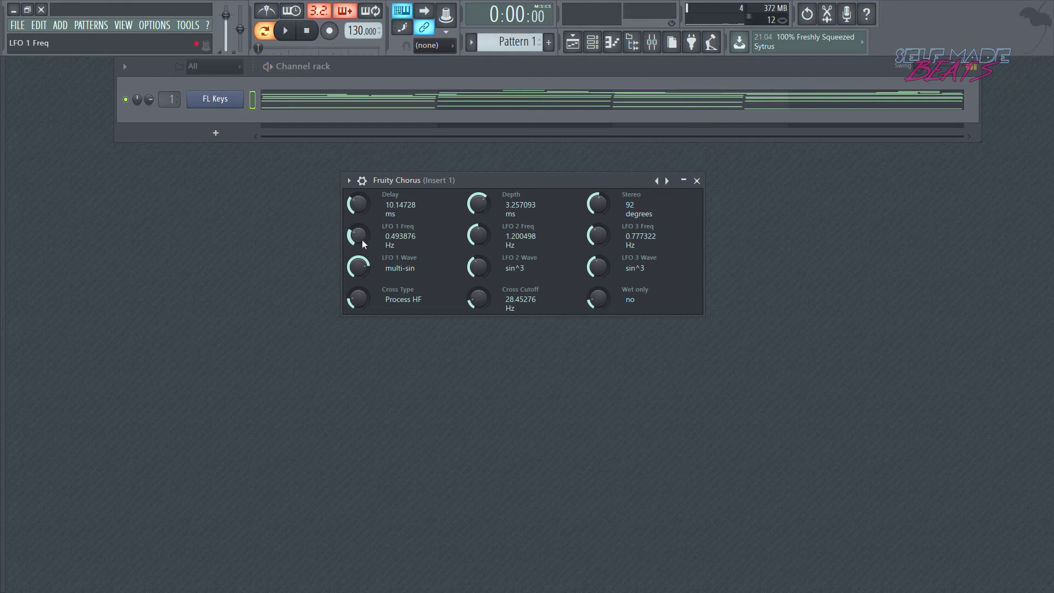
Set the LFO 1, 2 and 3 frequencies to about 0.42, 0.45 and 1.18 Hz and start playback
left_click_drag(358, 235, 357, 240)
left_click_drag(478, 235, 478, 244)
left_click_drag(604, 243, 604, 237)
key("space")
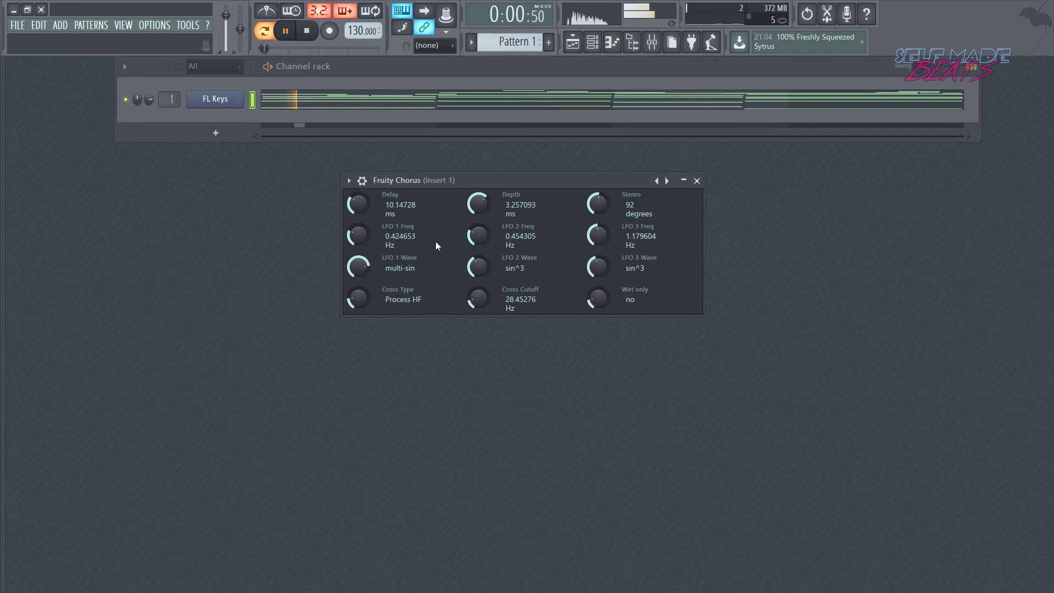
Raise the LFO 2 frequency to about 2.79 Hz, LFO 3 to about 3.6 Hz and LFO 1 to about 3.55 Hz
left_click_drag(472, 239, 472, 214)
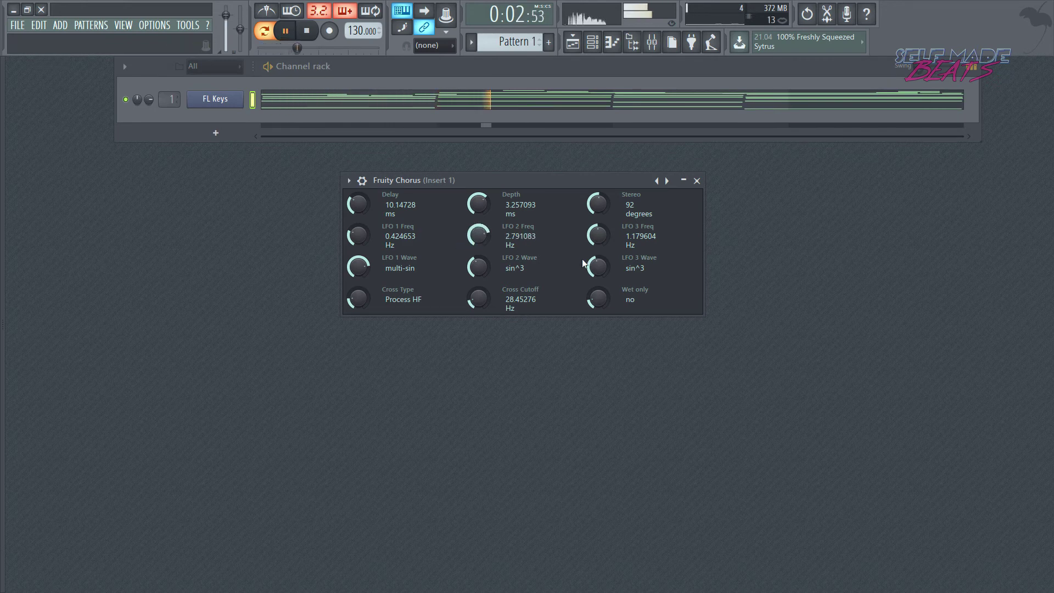
left_click_drag(596, 240, 596, 220)
left_click_drag(358, 237, 358, 216)
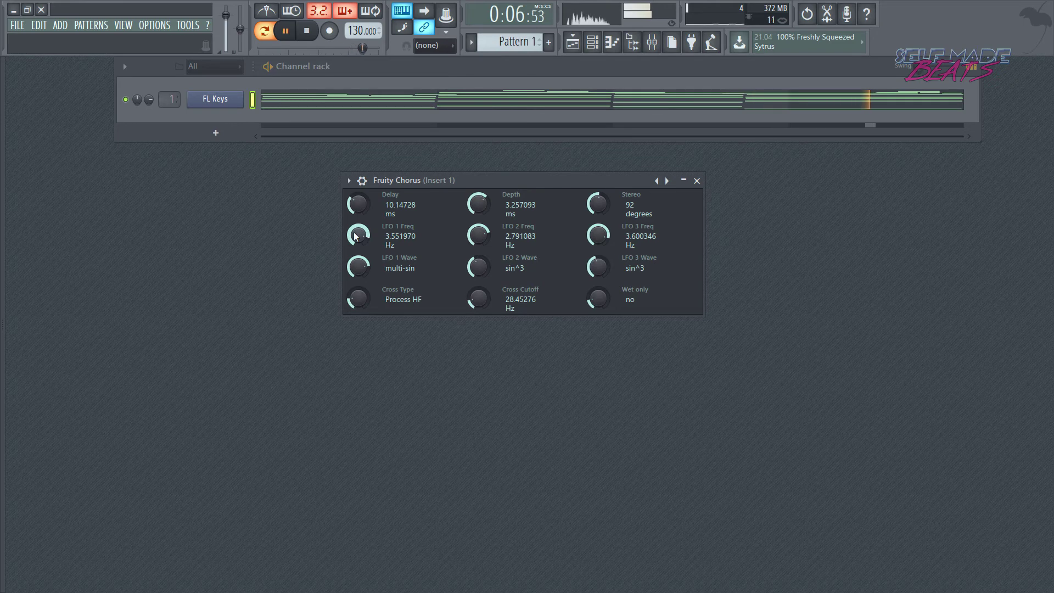
Set the chorus depth to about 5 ms, the stereo to 0 degrees and the delay to 30 ms
mouse_move(485, 201)
left_mouse_down()
mouse_move(485, 186)
mouse_move(486, 205)
left_mouse_up()
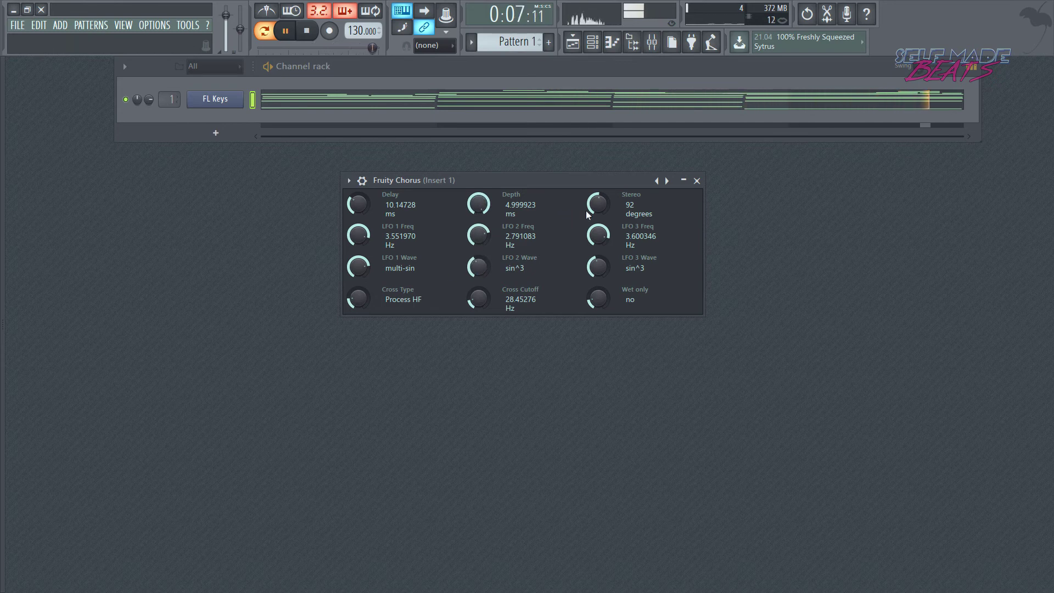
left_click_drag(600, 207, 604, 250)
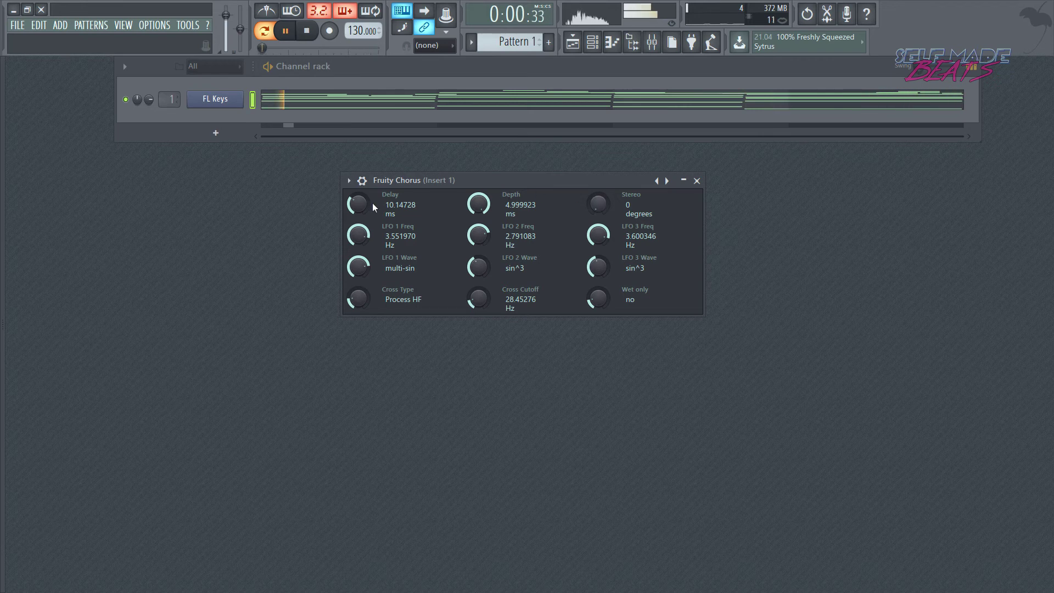
left_click_drag(360, 204, 358, 176)
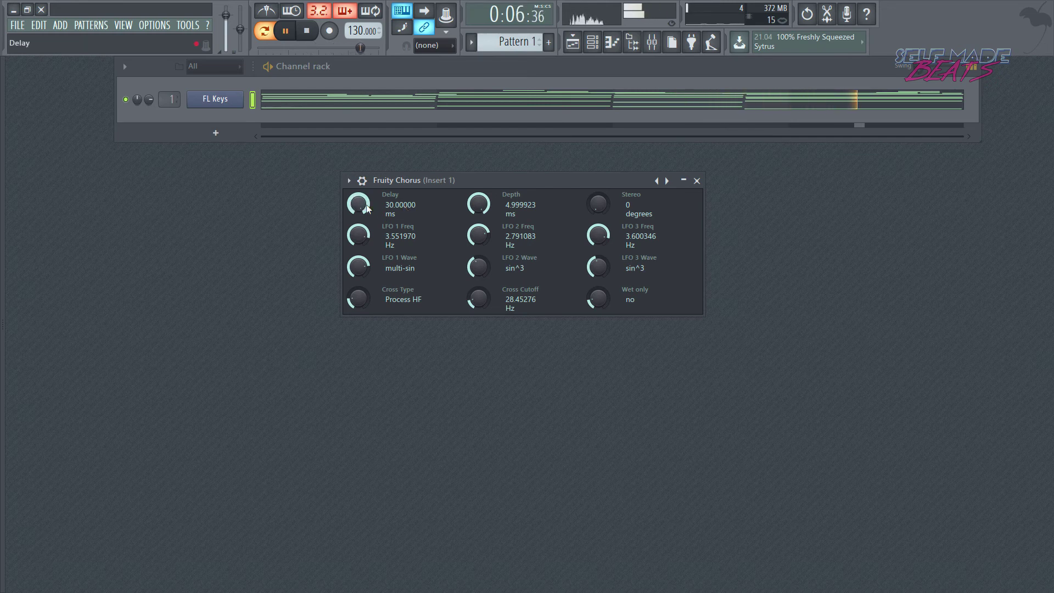
Lower the delay to about 1.03 ms and the LFO 1, 2 and 3 frequencies to about 0.14, 0.24 and 0.22 Hz
left_click_drag(355, 208, 359, 260)
left_click_drag(478, 235, 478, 264)
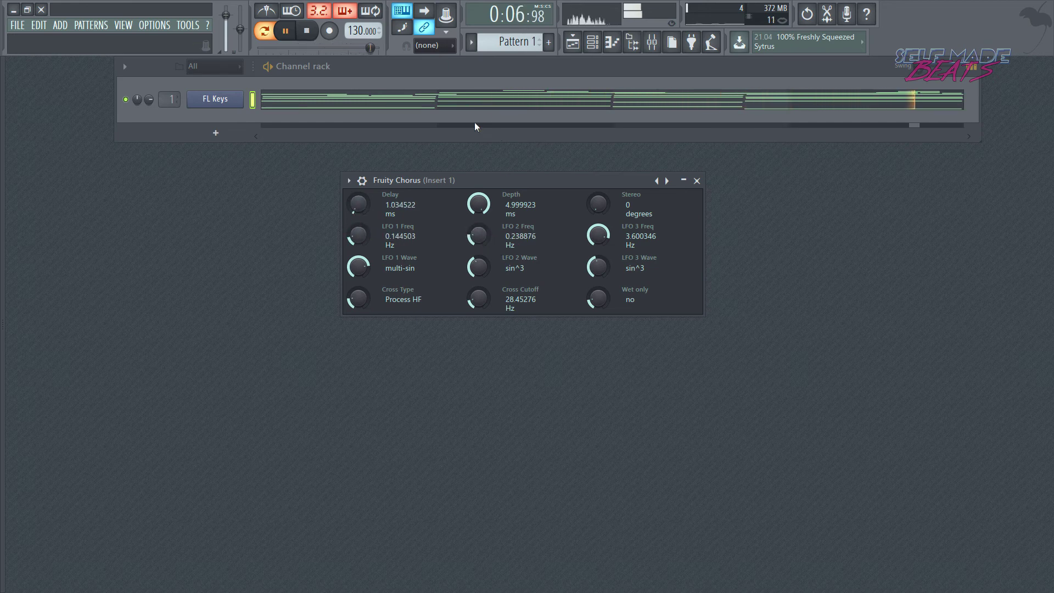
left_click_drag(598, 236, 599, 264)
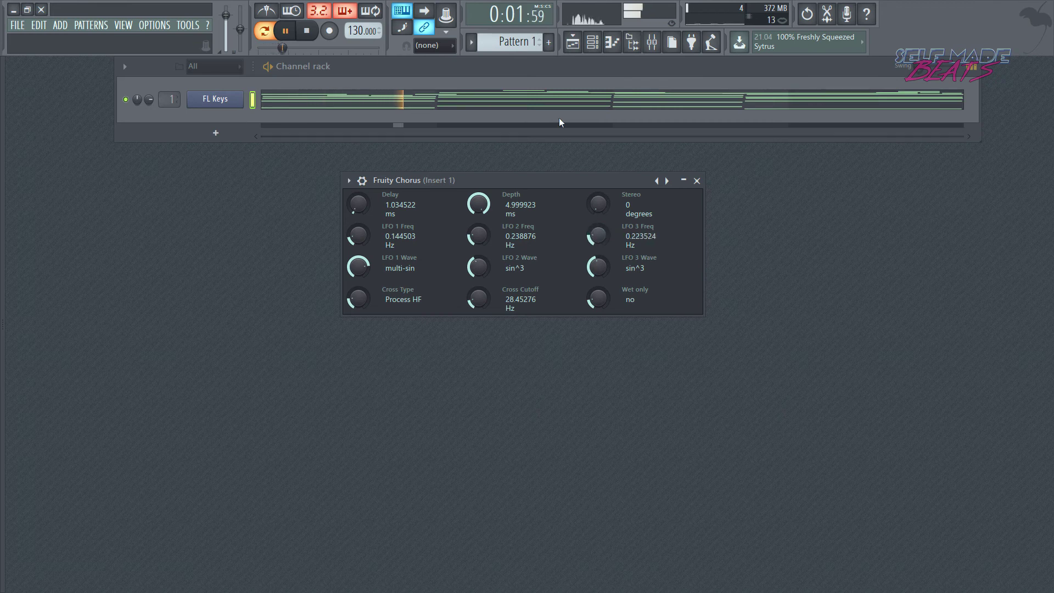
Set the LFO 1 wave to sin^3, the stereo to 126 degrees and Wet only to yes, and stop playback
left_click_drag(358, 266, 358, 274)
left_click_drag(599, 204, 599, 171)
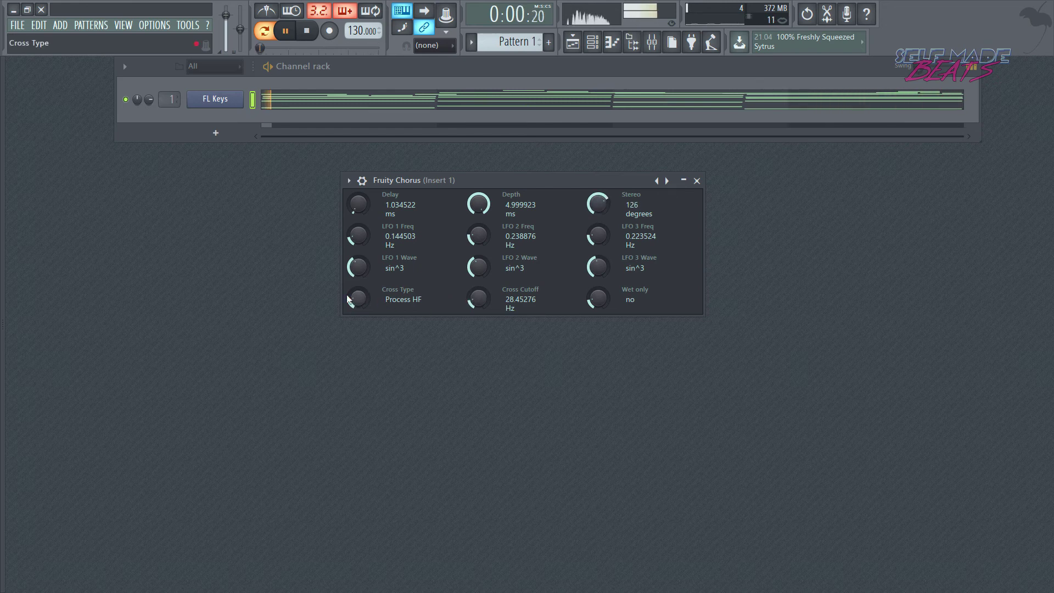
mouse_move(352, 295)
left_mouse_down()
mouse_move(353, 269)
mouse_move(353, 295)
left_mouse_up()
left_click_drag(599, 298, 598, 280)
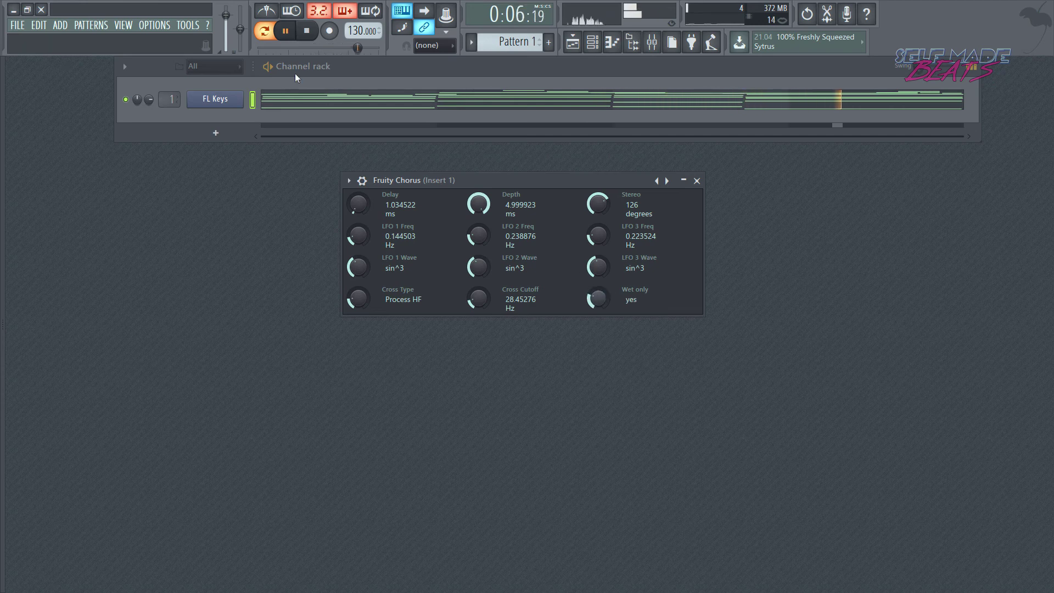
left_click(306, 30)
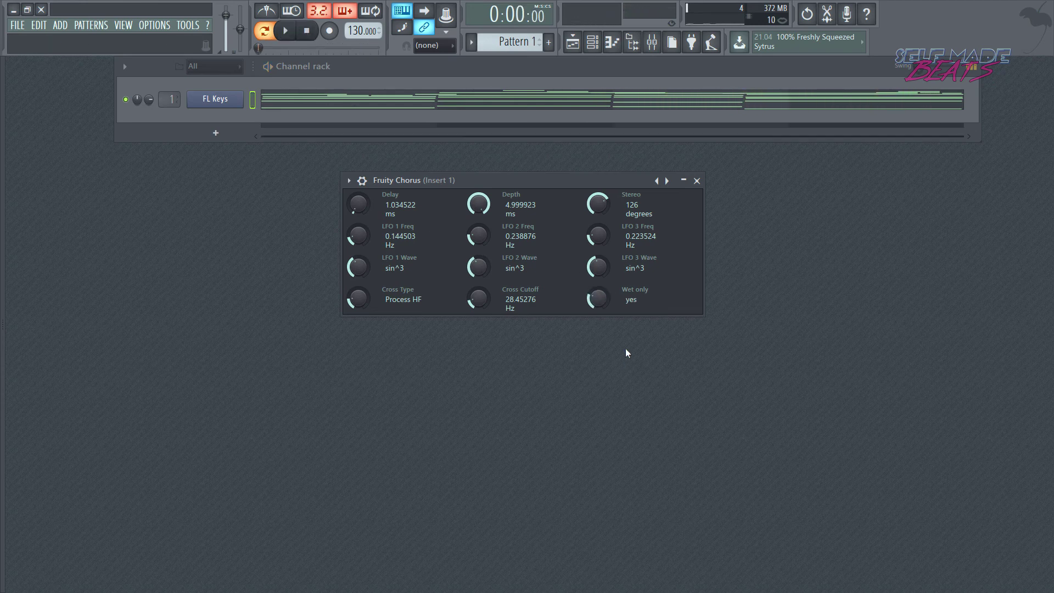